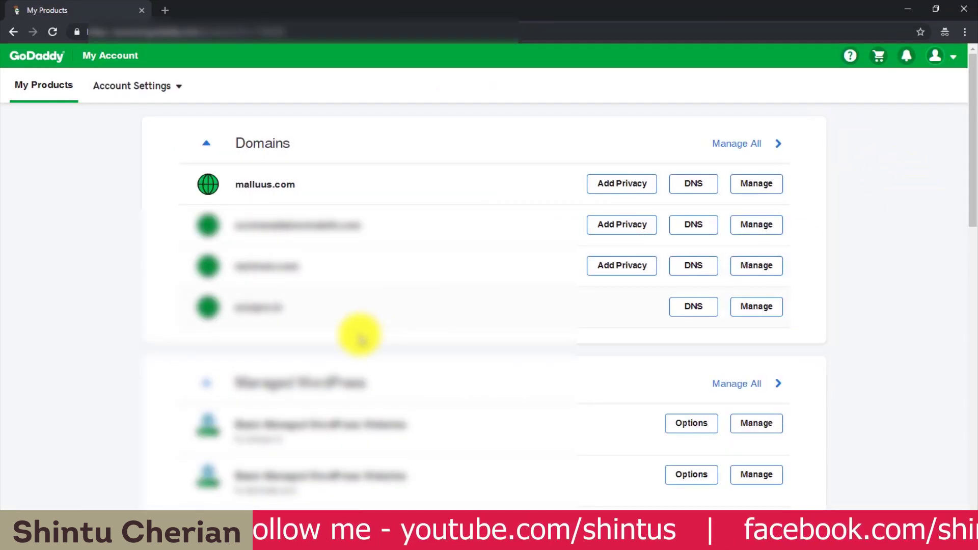
pyautogui.moveTo(318, 318); pyautogui.dragTo(203, 224)
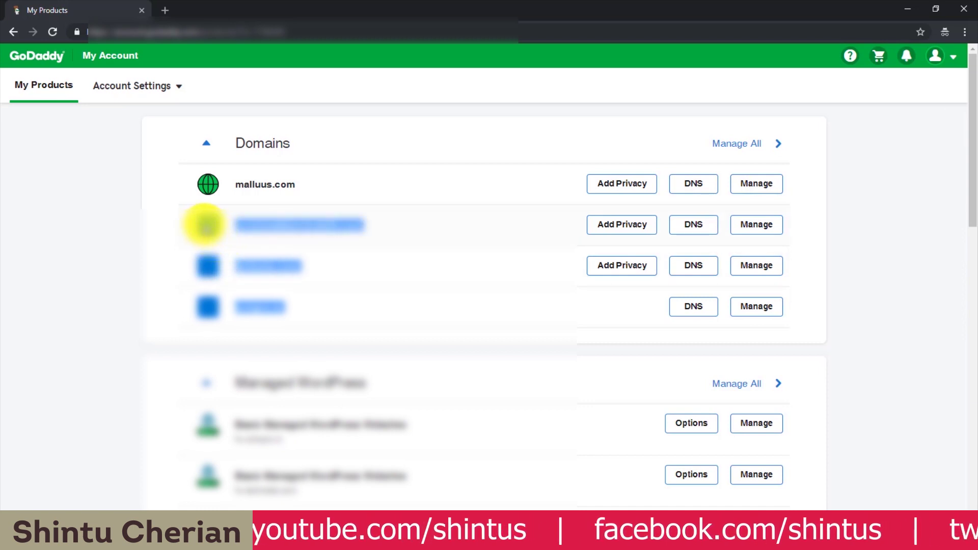
pyautogui.moveTo(238, 187); pyautogui.dragTo(294, 190)
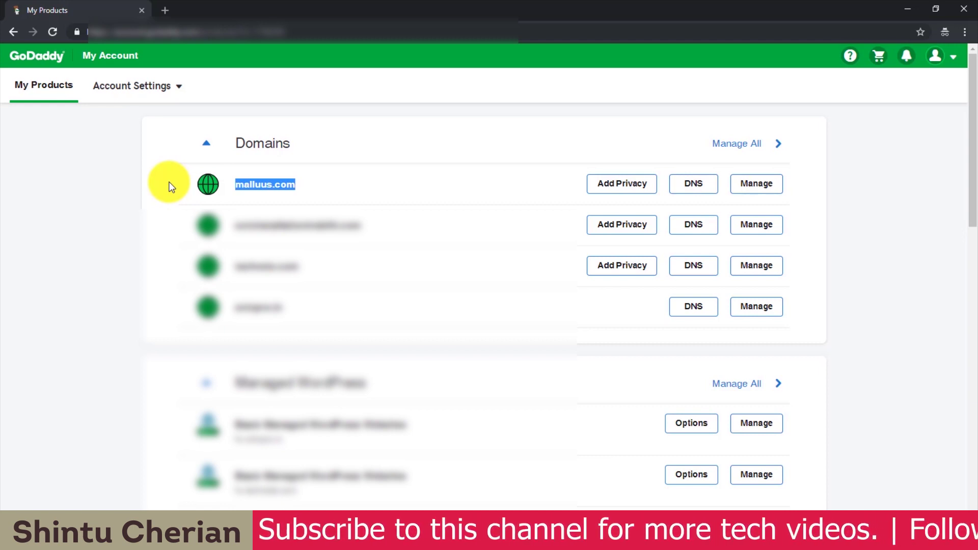
pyautogui.click(237, 185)
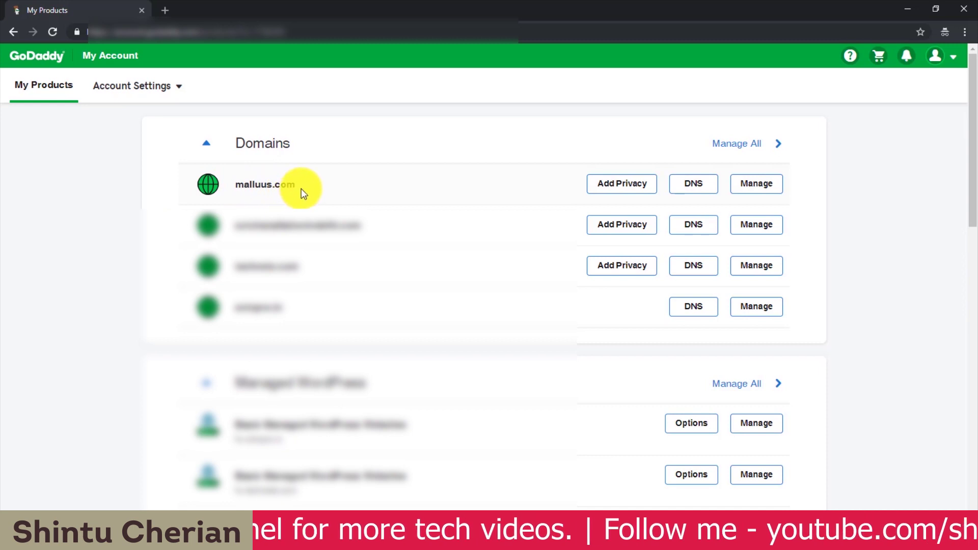
pyautogui.moveTo(298, 185); pyautogui.dragTo(231, 185)
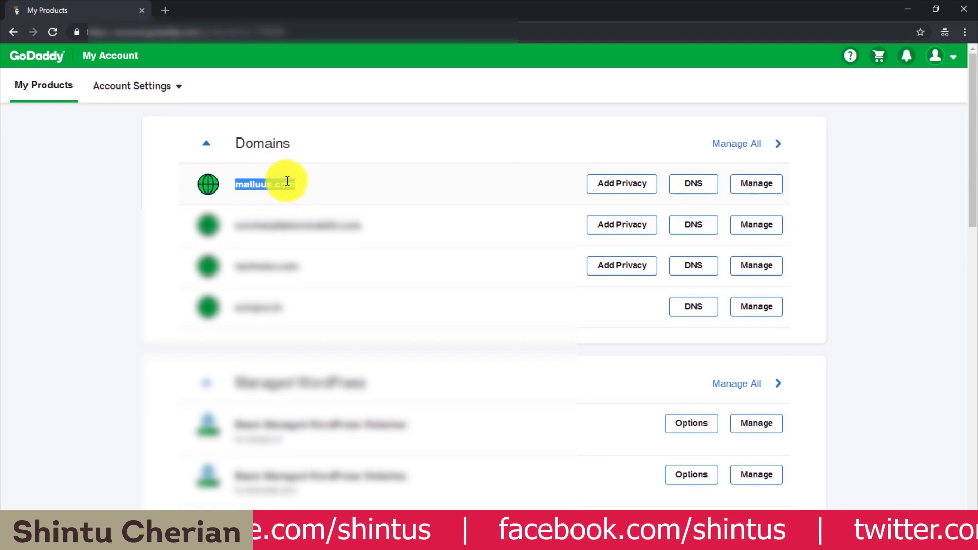
pyautogui.click(245, 184)
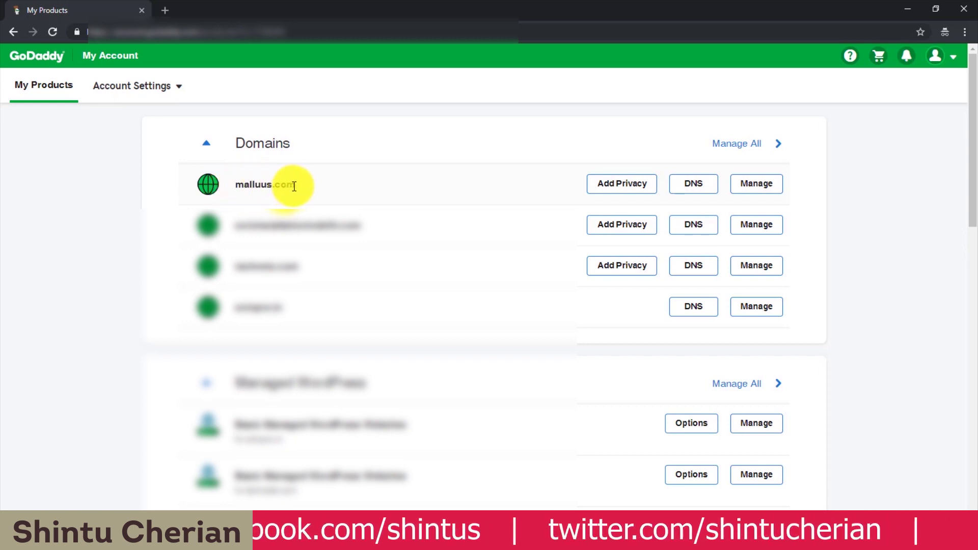
pyautogui.moveTo(293, 186); pyautogui.dragTo(249, 181)
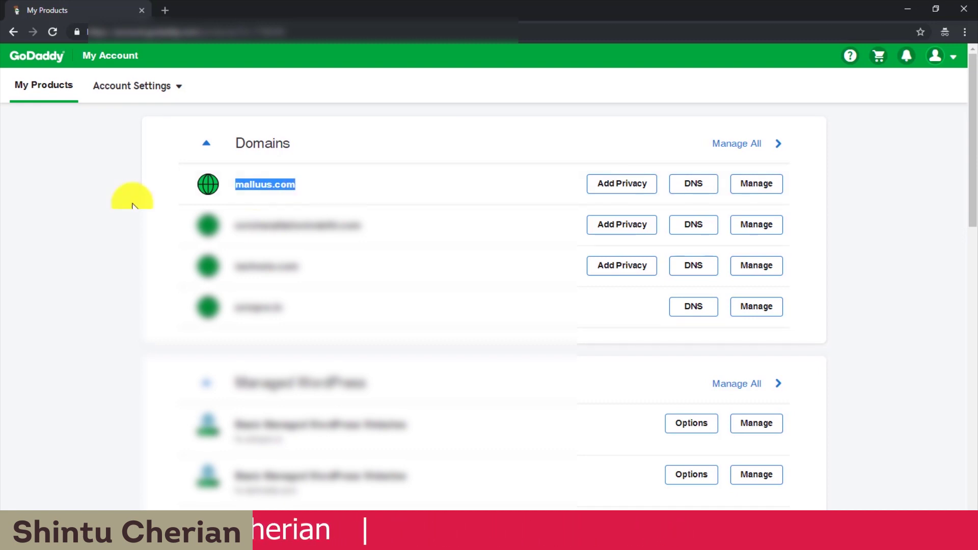
pyautogui.scroll(-15, 403, 192)
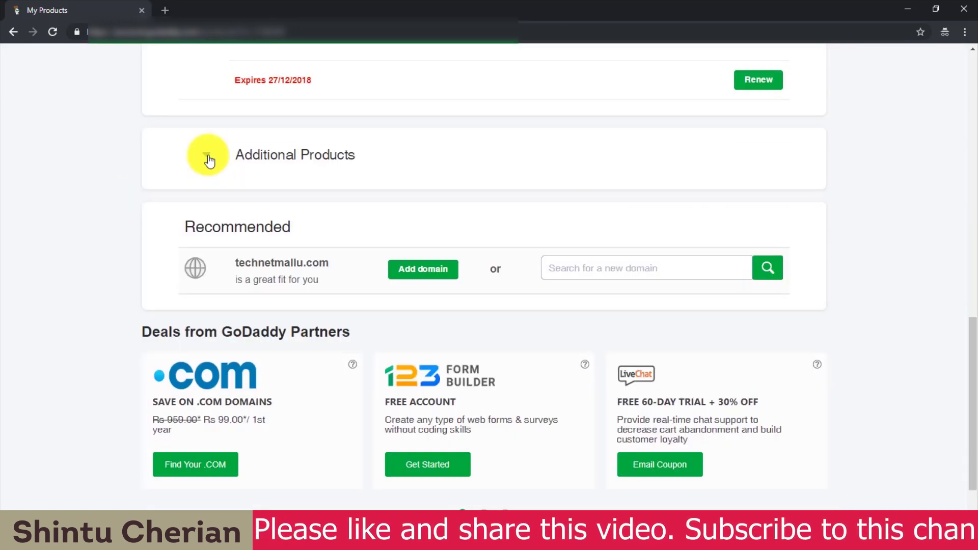
# Redeem the free Email Forwarding credit as the 100 Pack plan for MALLUUS.COM.
pyautogui.click(206, 157)
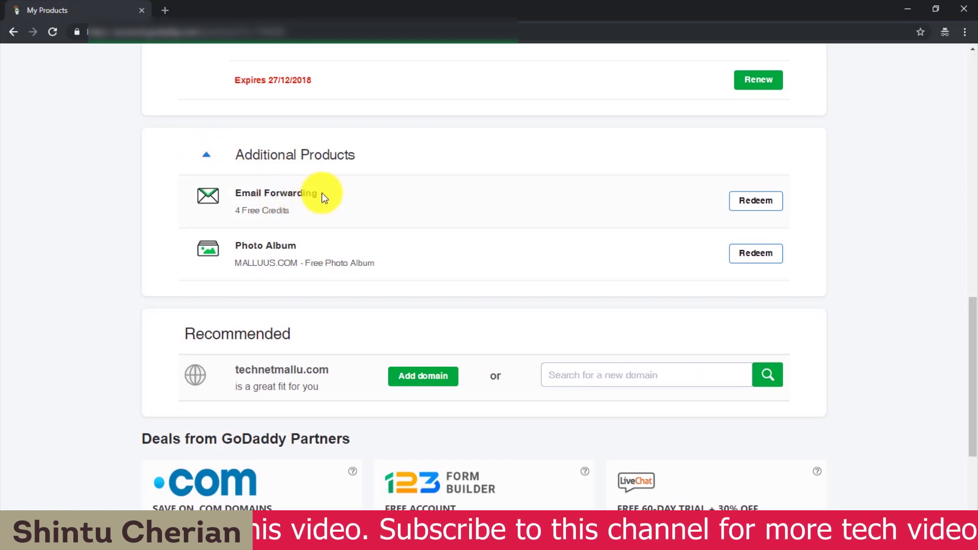
pyautogui.click(756, 202)
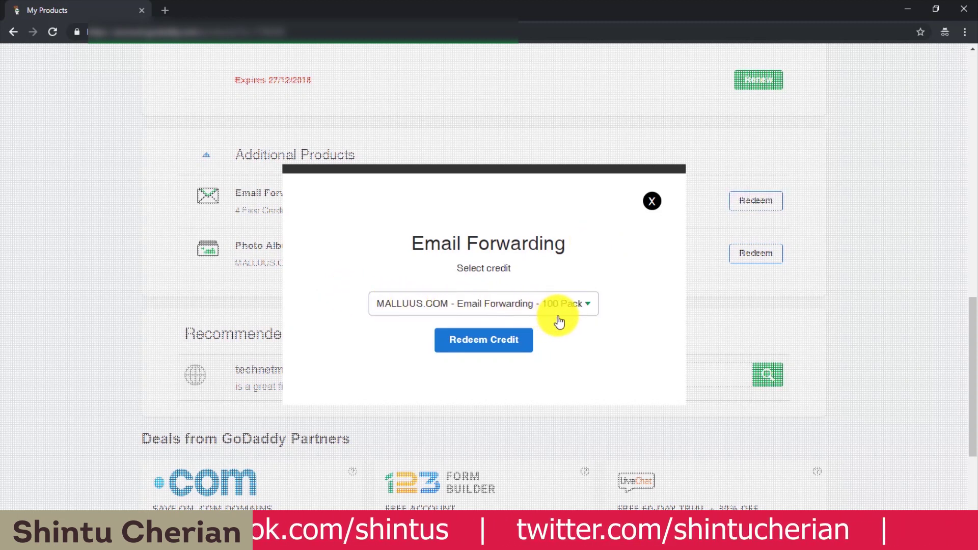
pyautogui.click(483, 340)
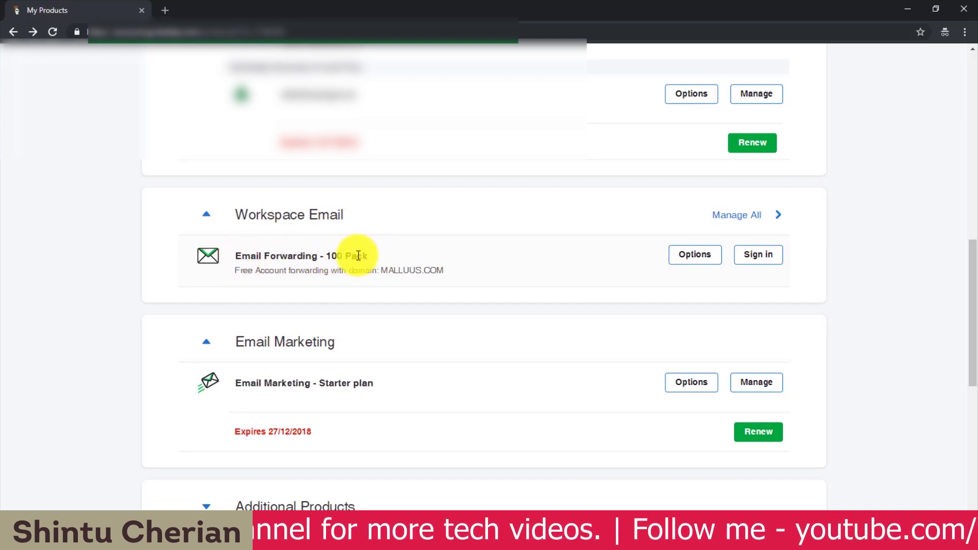
# Launch the Workspace Control Center from the Email Forwarding - 100 Pack row's Options.
pyautogui.scroll(-1, 671, 266)
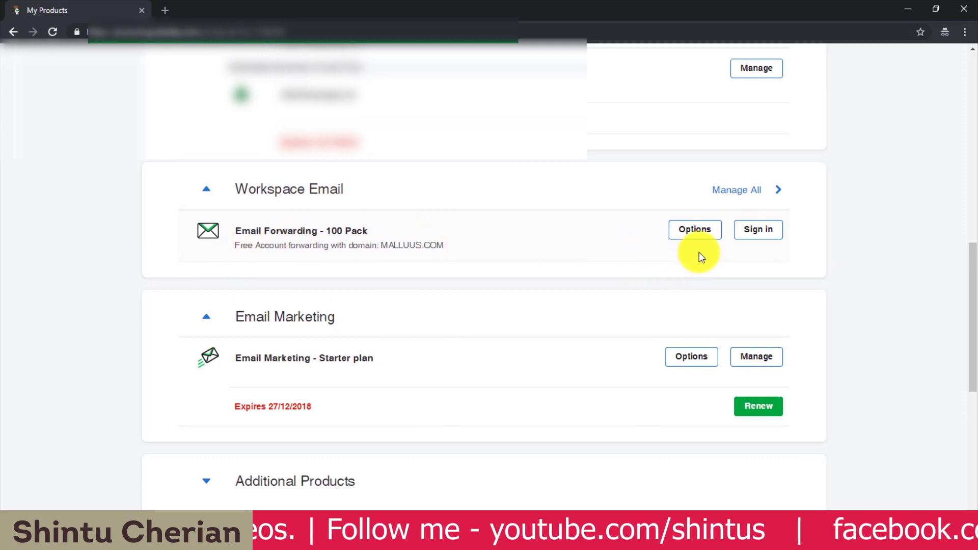
pyautogui.click(698, 232)
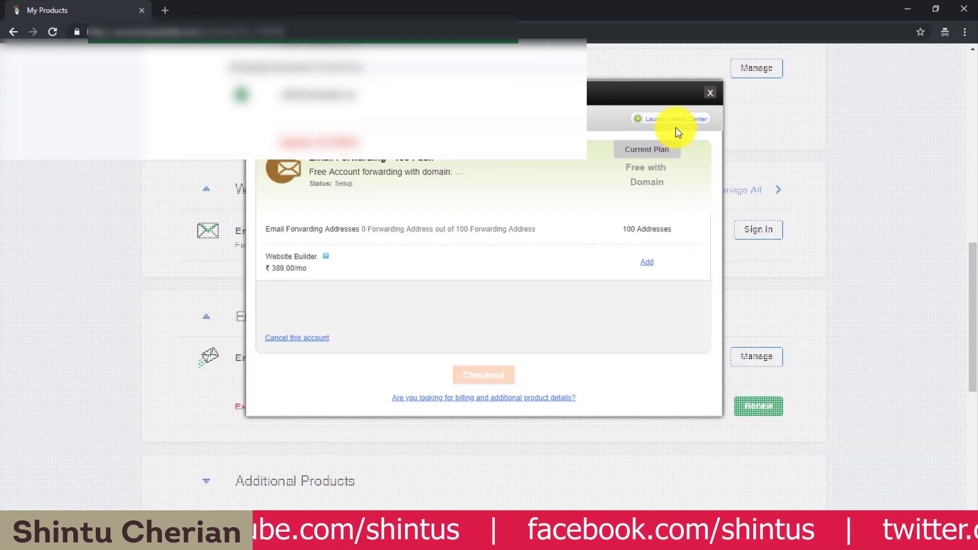
pyautogui.click(654, 119)
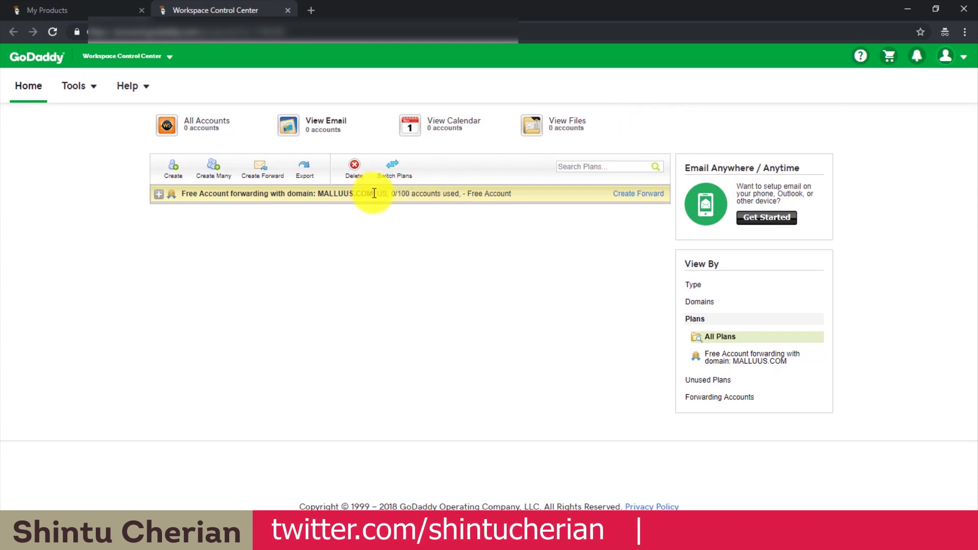
pyautogui.doubleClick(359, 193)
pyautogui.click(185, 233)
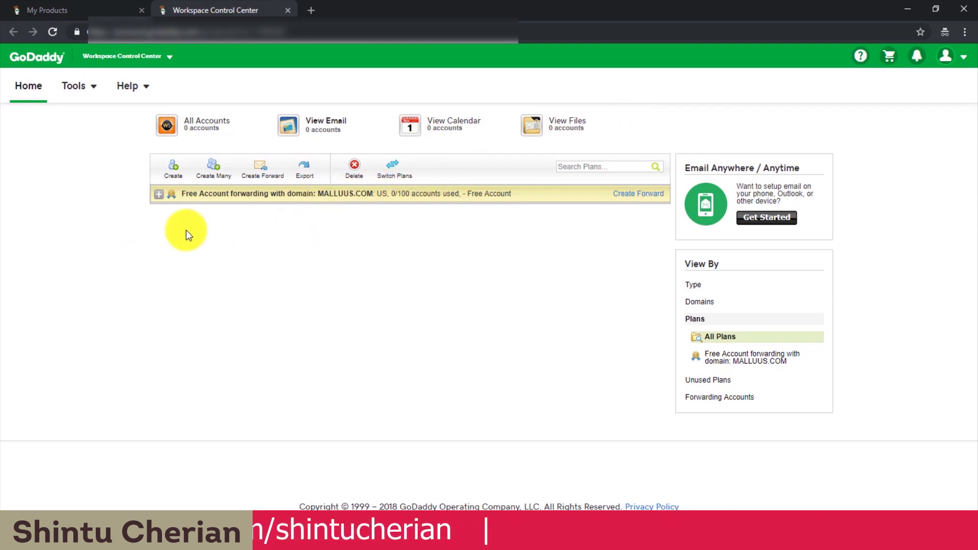
# Start a new forwarding address, paste the malluus.com address and enter the destination e-mail.
pyautogui.click(173, 171)
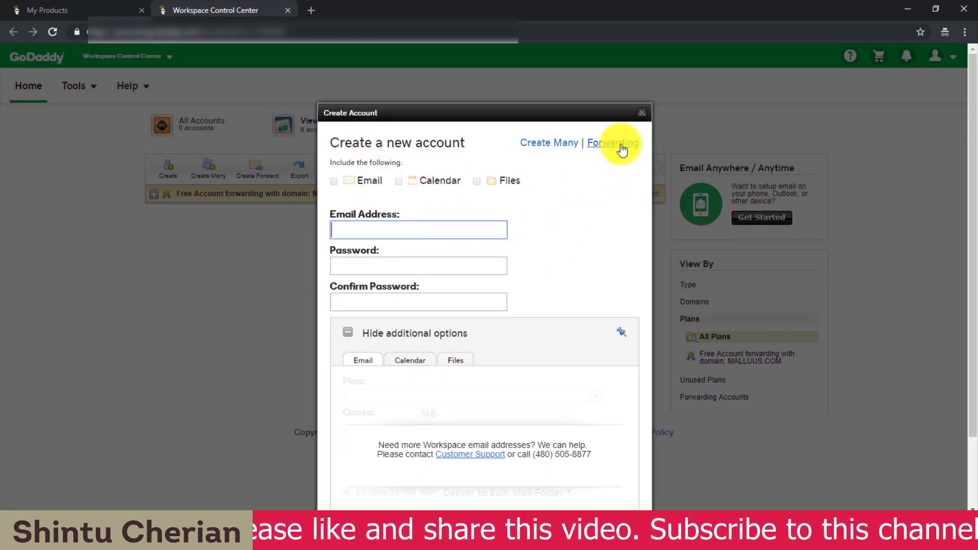
pyautogui.click(621, 149)
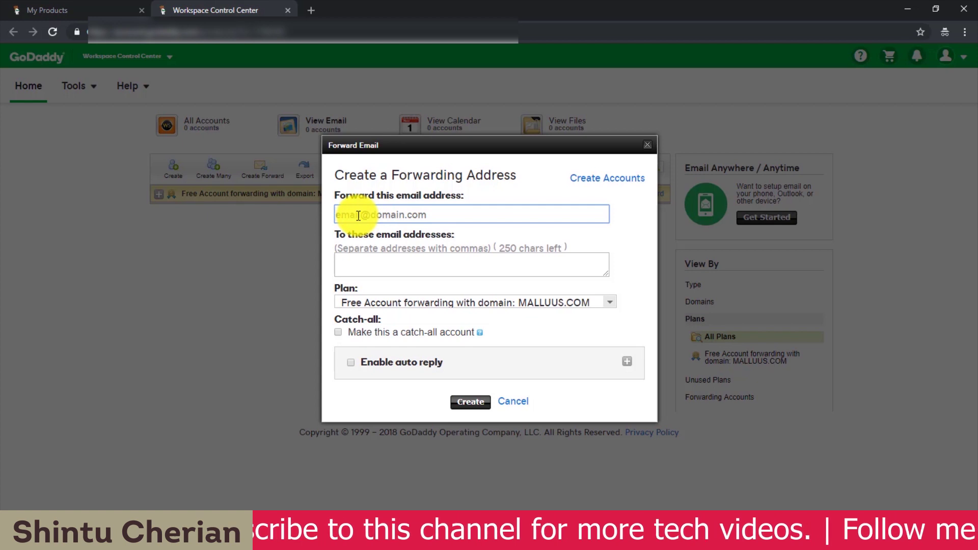
pyautogui.hotkey('ctrl', 'v')
pyautogui.moveTo(443, 213); pyautogui.dragTo(339, 209)
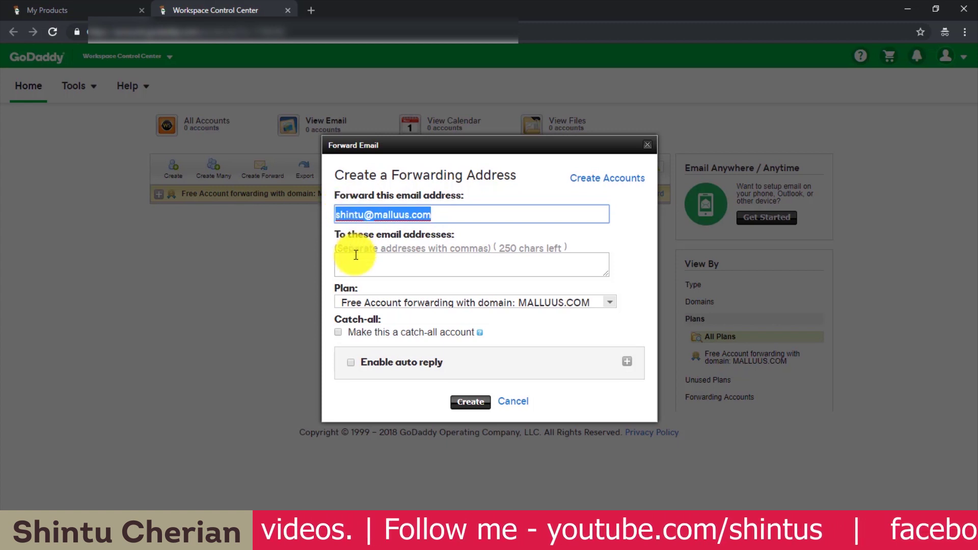
pyautogui.click(406, 278)
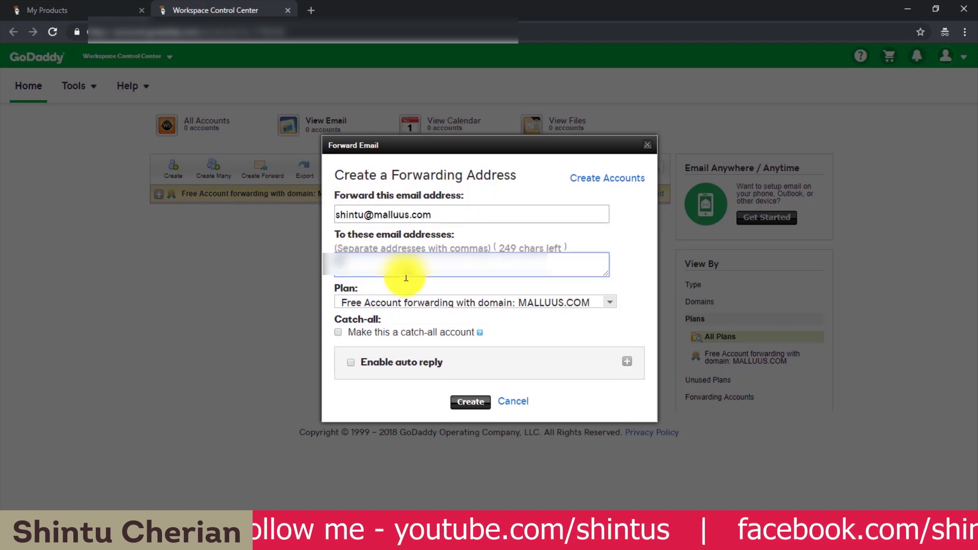
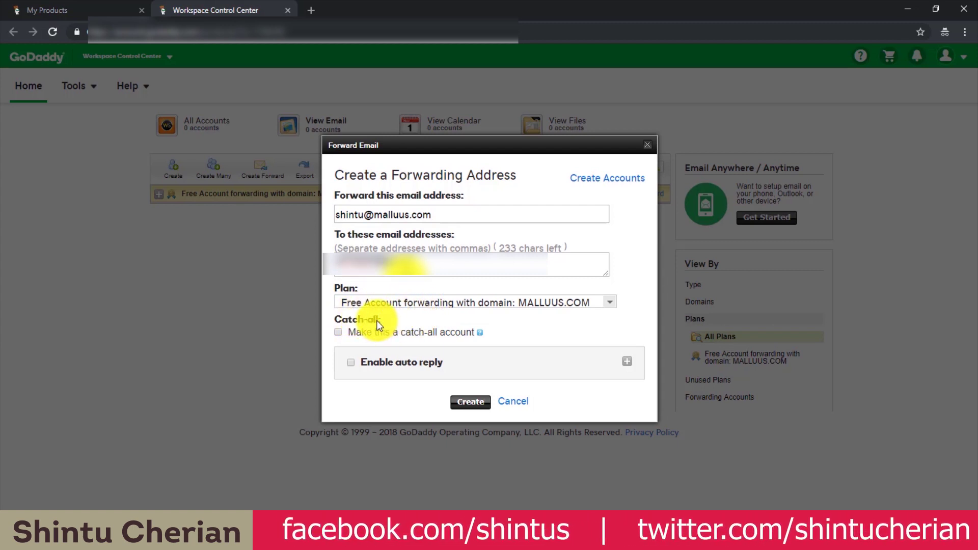
# Enable Make this a catch-all account and recheck the forwarded address fields.
pyautogui.click(338, 332)
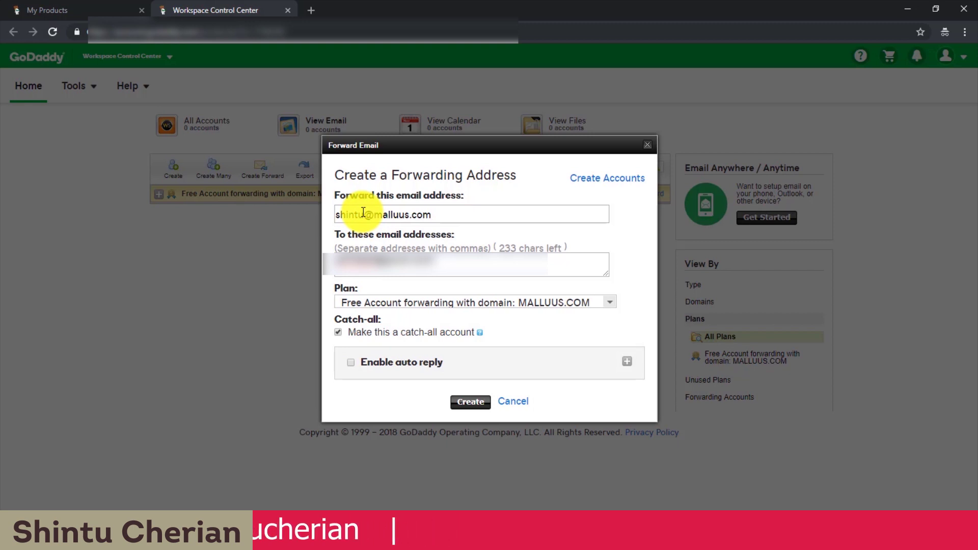
pyautogui.doubleClick(363, 213)
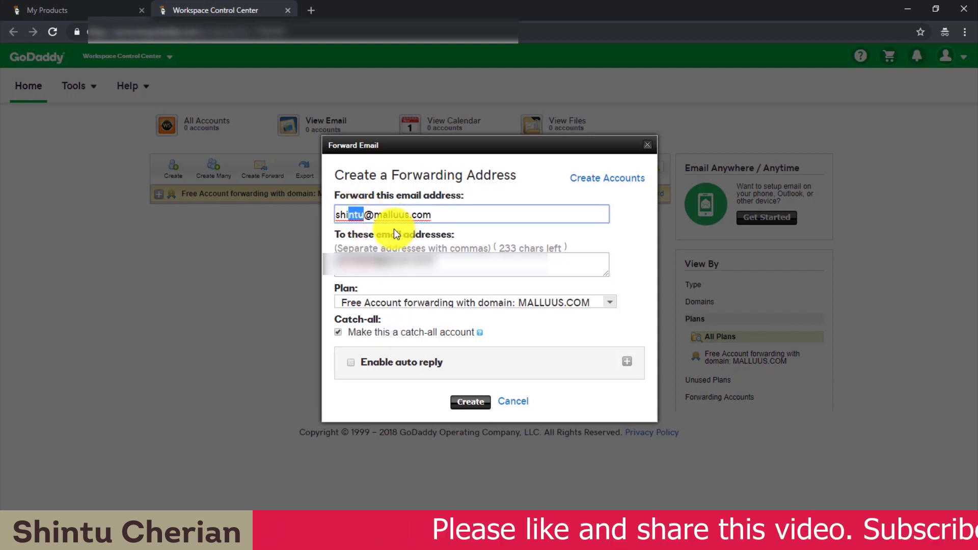
pyautogui.click(342, 264)
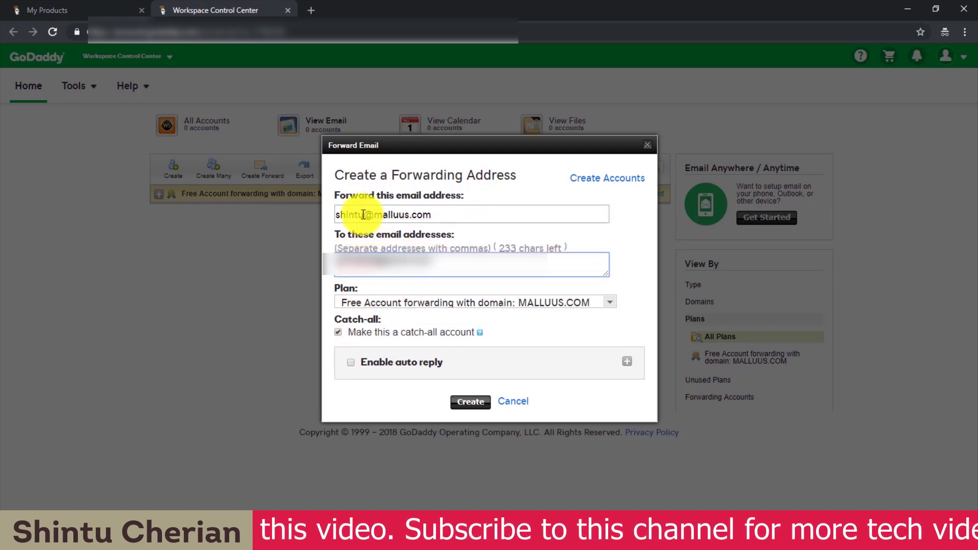
pyautogui.moveTo(363, 214); pyautogui.dragTo(337, 218)
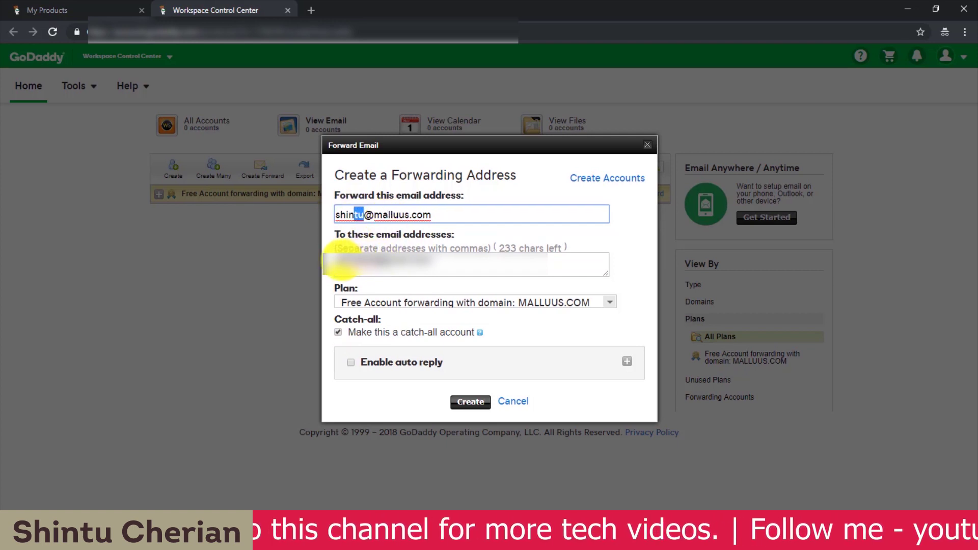
pyautogui.click(333, 261)
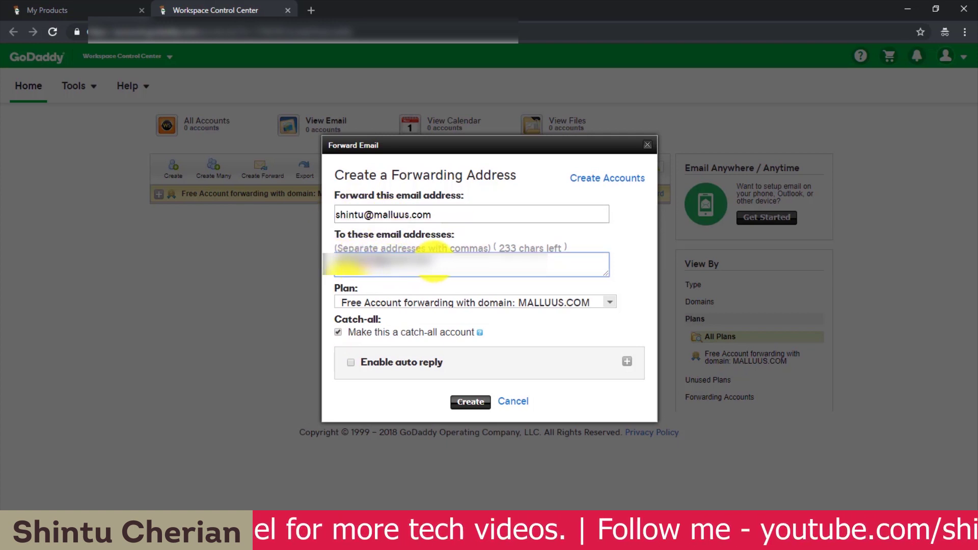
pyautogui.click(338, 335)
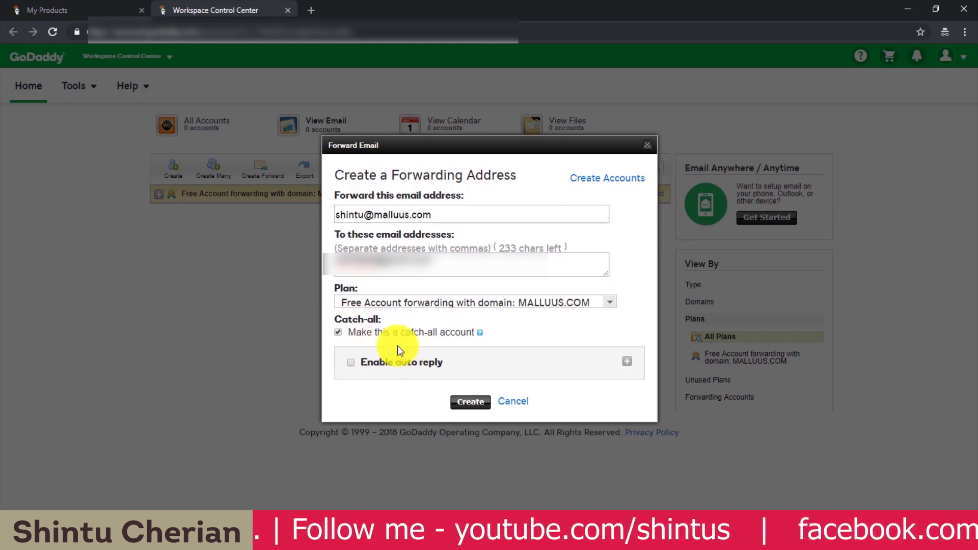
# Check the auto reply options, leave them collapsed, and submit the catch-all forwarding address.
pyautogui.click(627, 362)
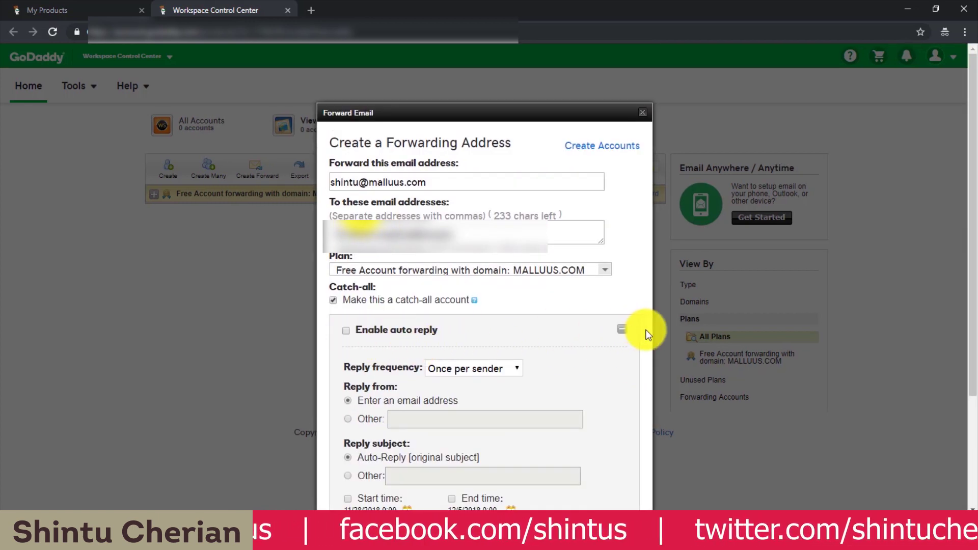
pyautogui.click(622, 330)
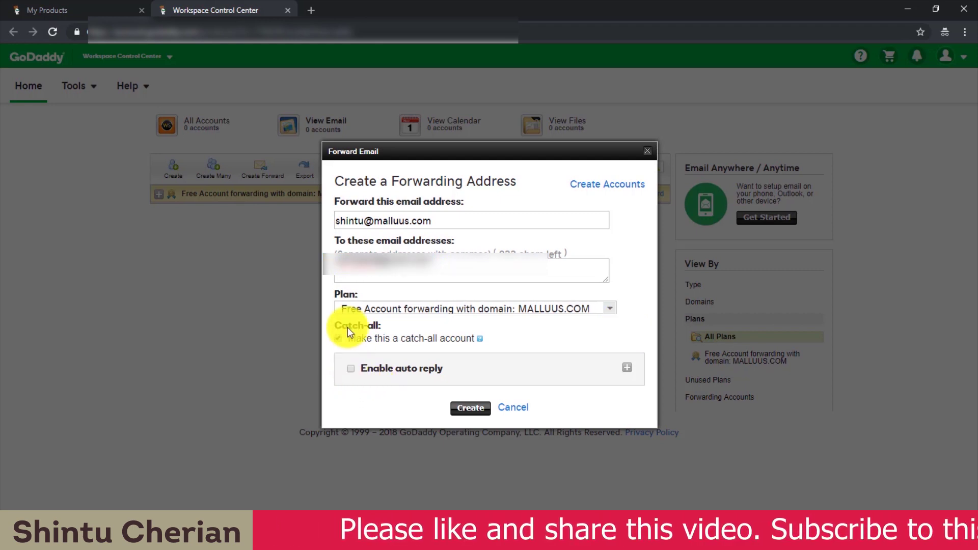
pyautogui.moveTo(450, 223); pyautogui.dragTo(349, 277)
pyautogui.click(382, 277)
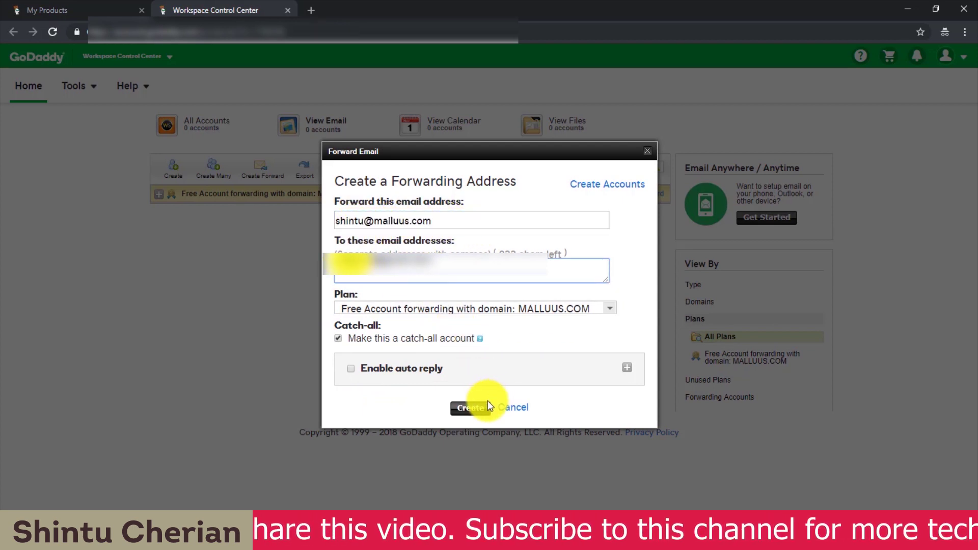
pyautogui.click(471, 407)
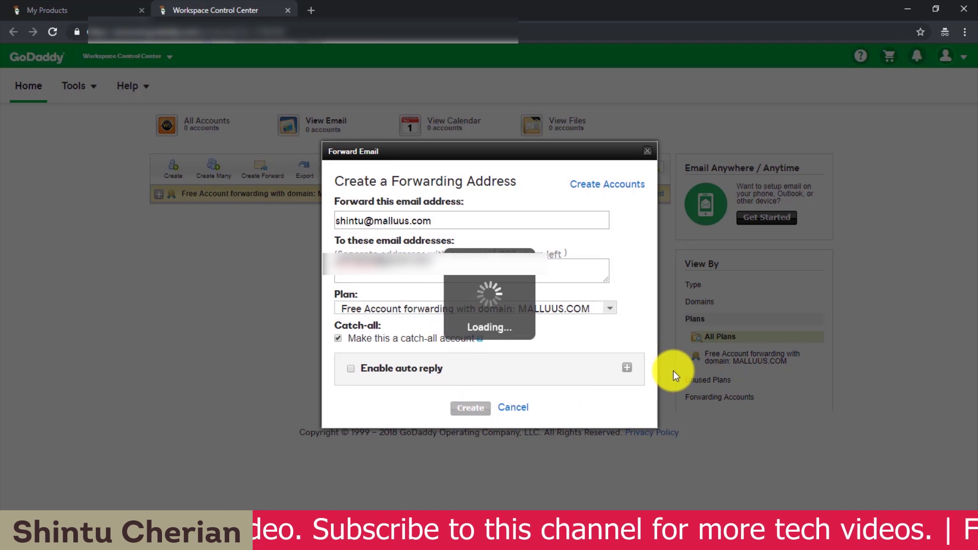